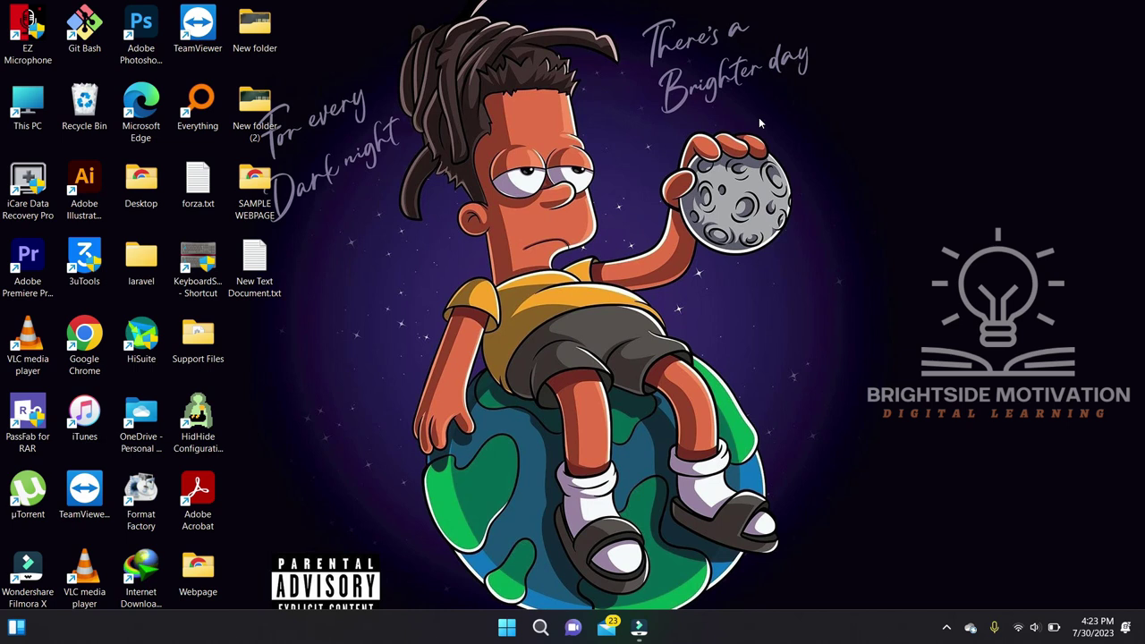
Search the computer for the 3utools app to check that it is installed.
key("super")
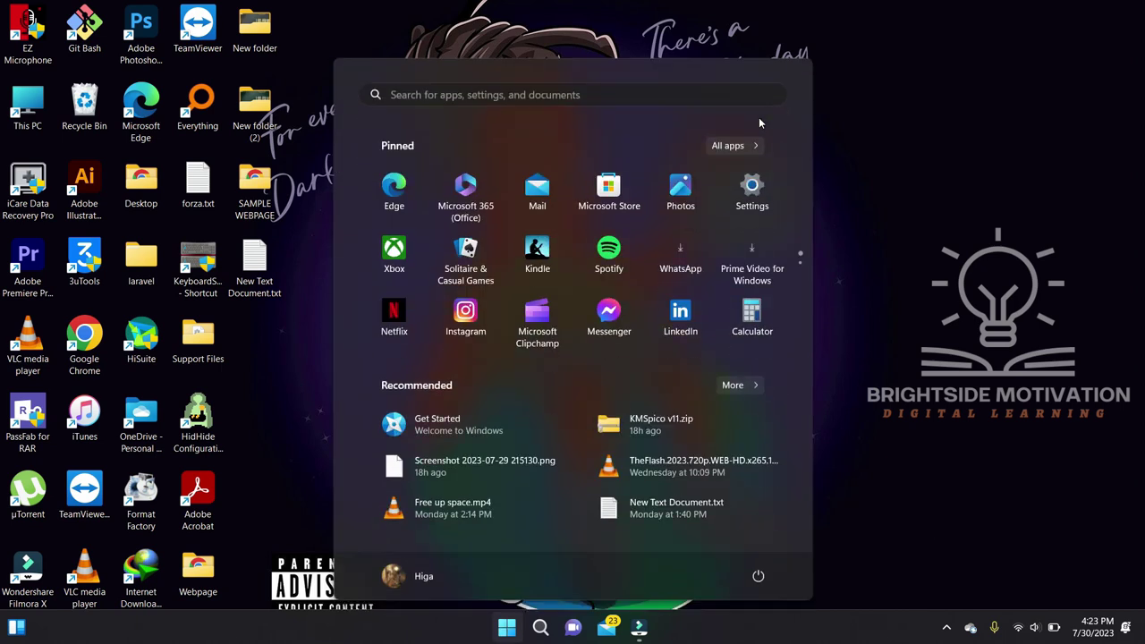
type("3to")
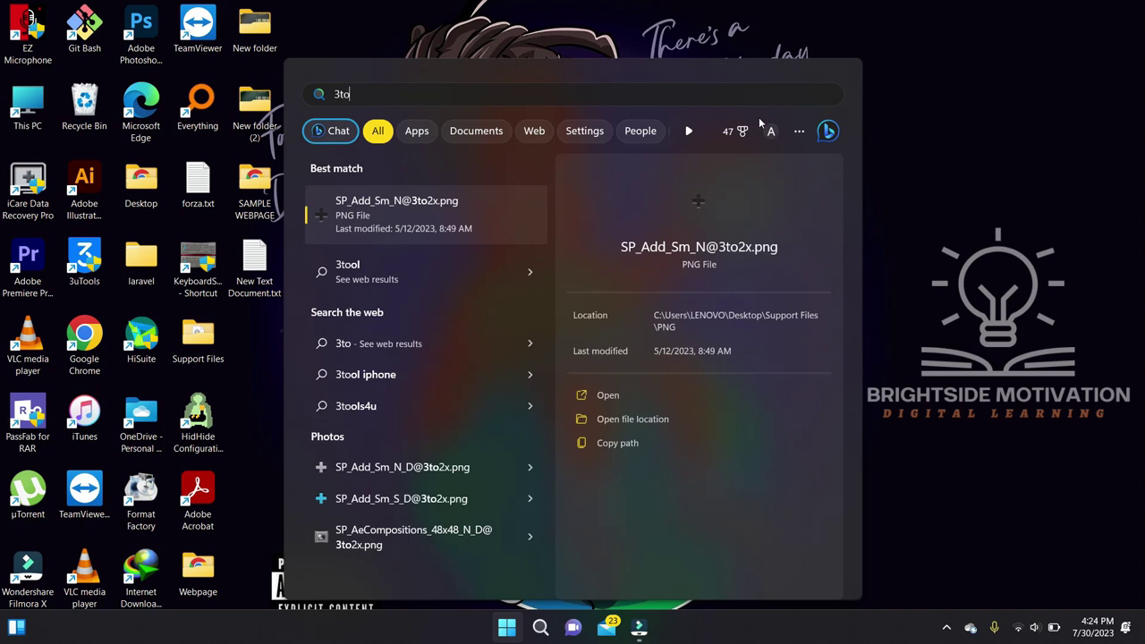
key("BackSpace")
key("BackSpace")
type("utoo")
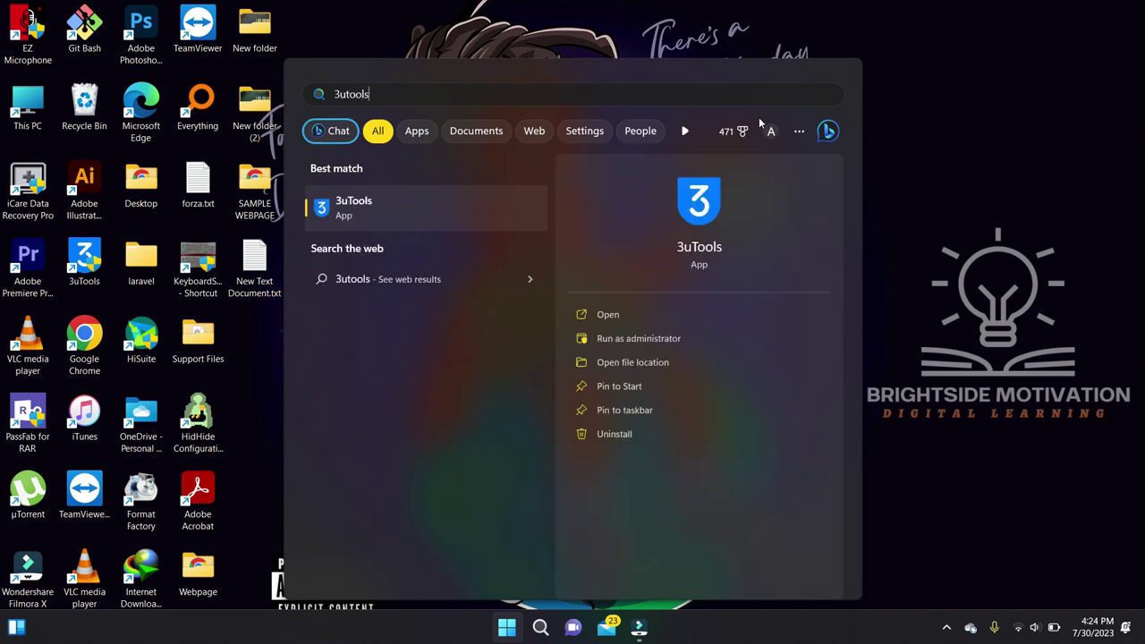
type("ls")
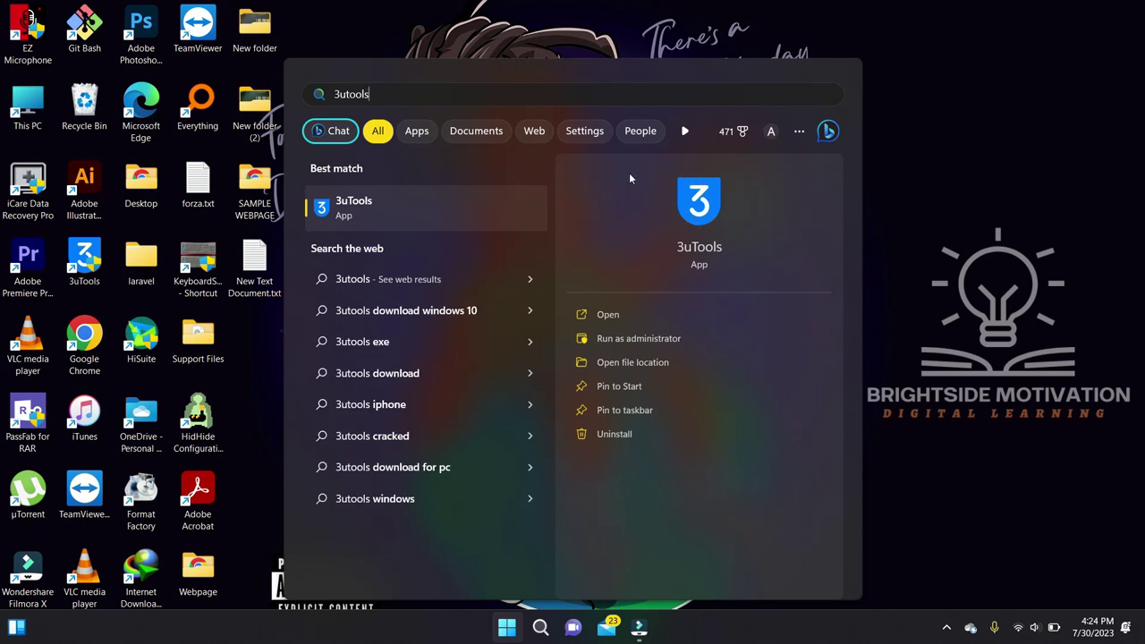
Search the computer for itunes to check that it is installed, and close the search.
key("BackSpace")
key("BackSpace")
key("BackSpace")
key("BackSpace")
key("BackSpace")
key("BackSpace")
key("BackSpace")
type("itunes")
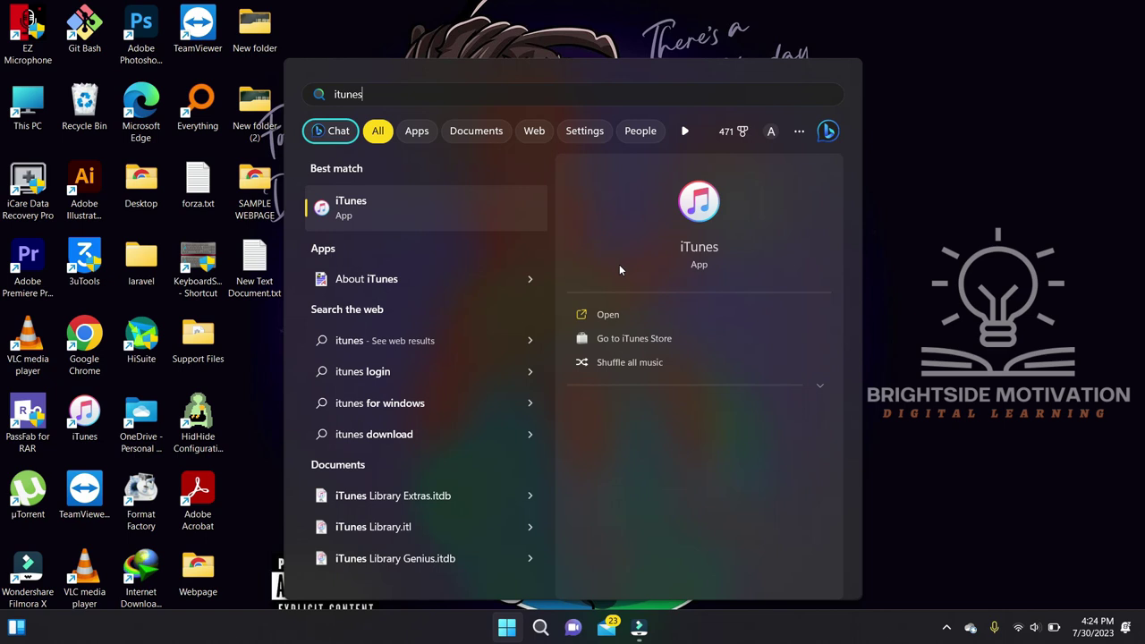
key("BackSpace")
key("BackSpace")
key("BackSpace")
key("BackSpace")
key("BackSpace")
key("BackSpace")
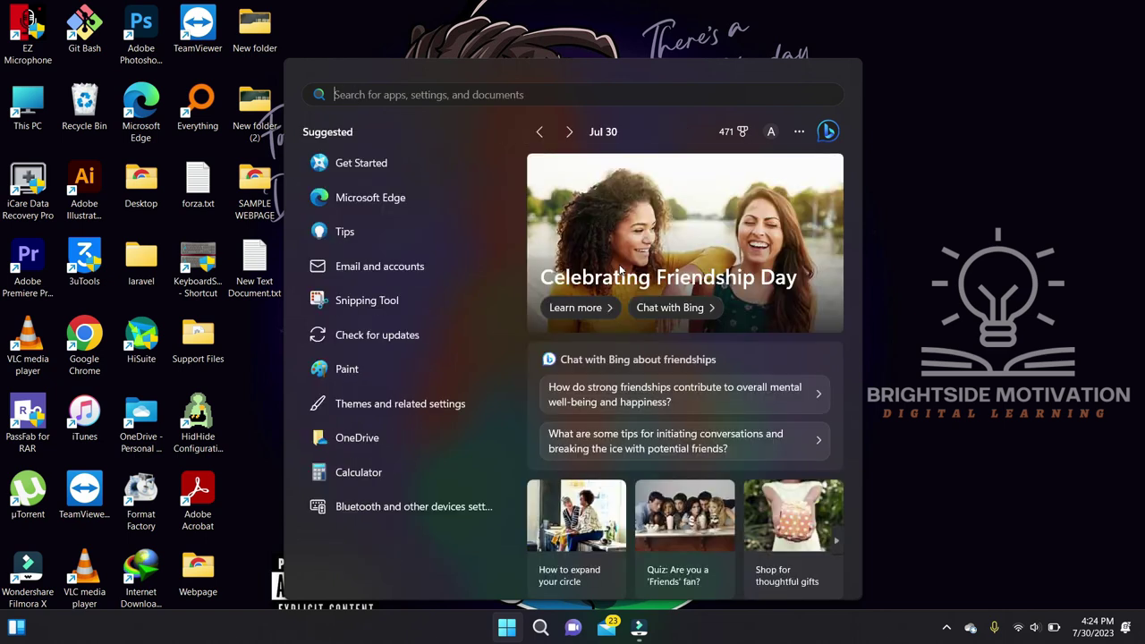
key("Escape")
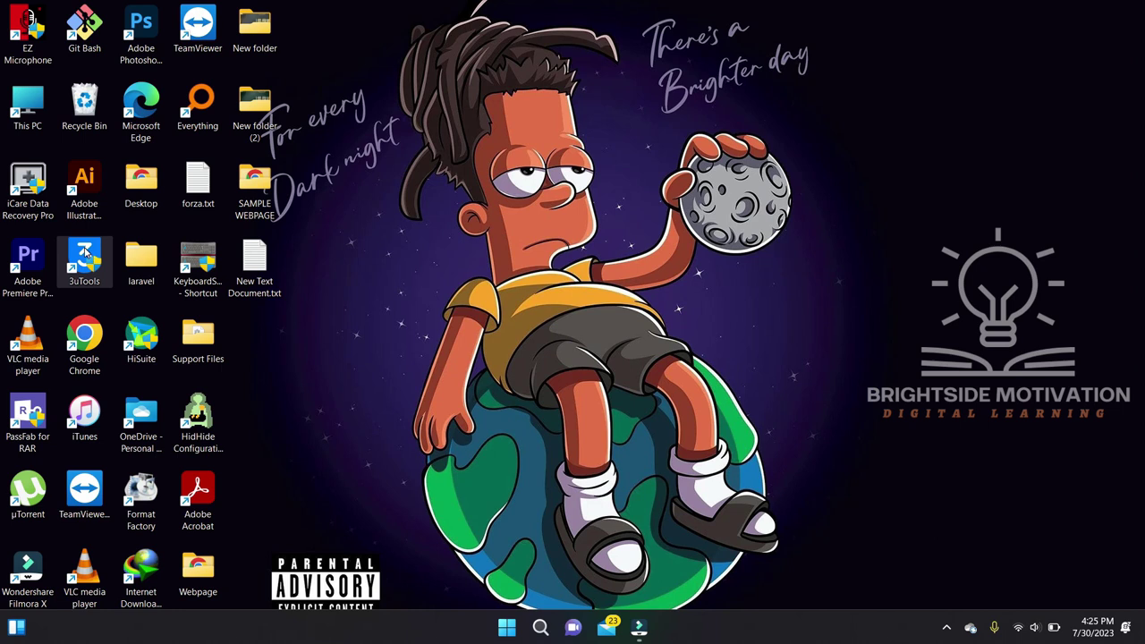
Launch 3uTools from the desktop and check the connected iPhone's storage usage by category.
double_click(87, 253)
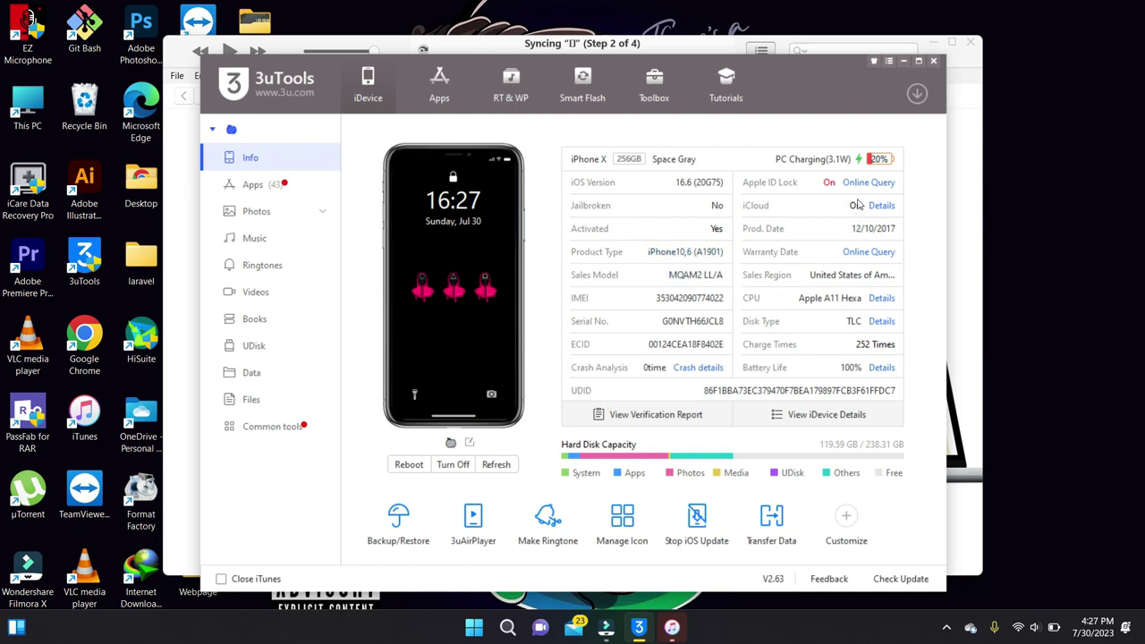
mouse_move(768, 459)
mouse_move(698, 466)
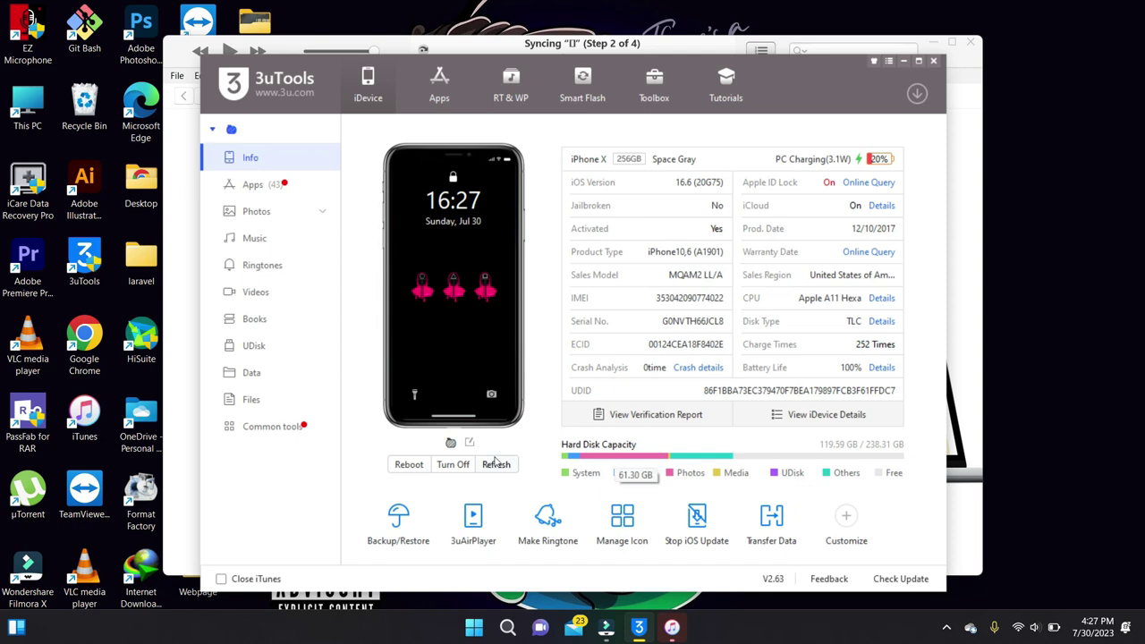
Export the first photo of the iPhone's Portrait album to the computer's Desktop without creating a Portrait folder.
left_click(244, 212)
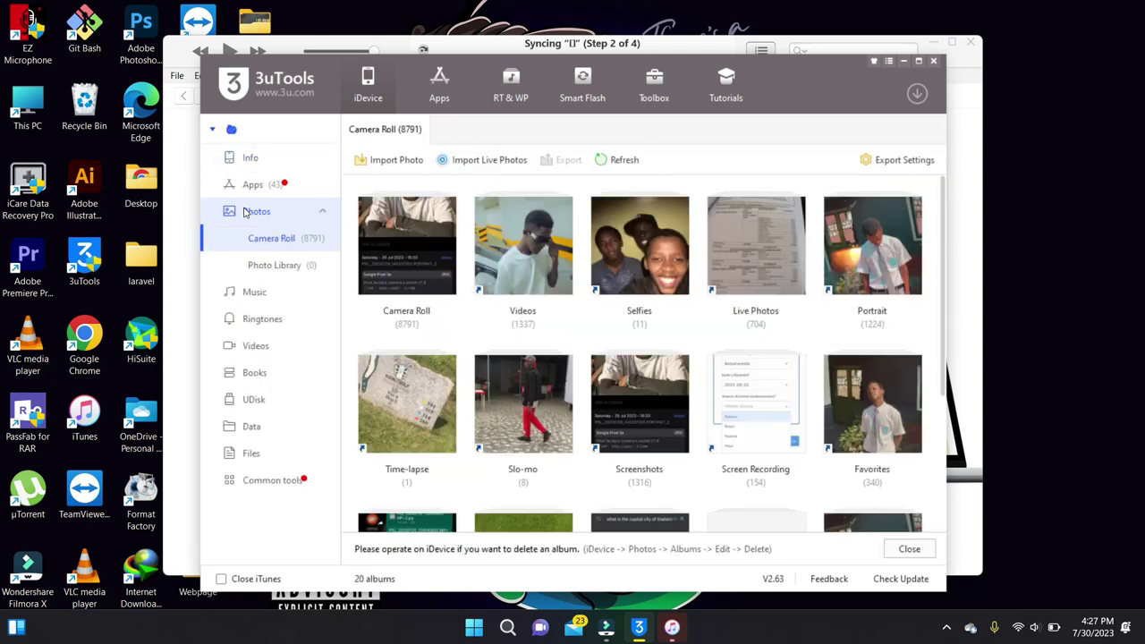
left_click(818, 225)
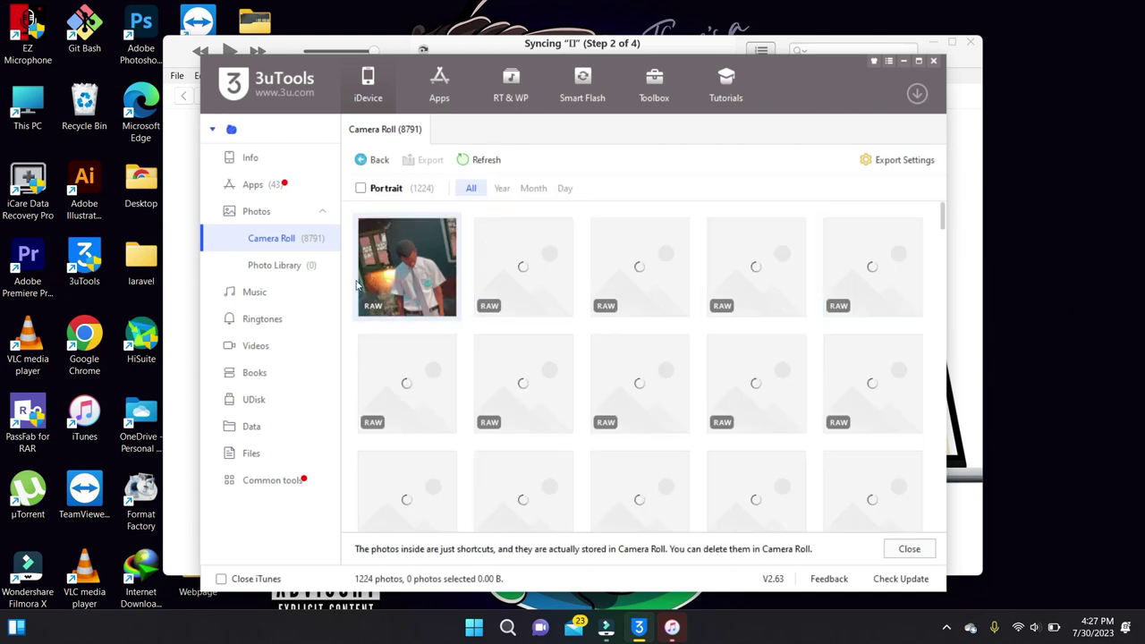
left_click(431, 257)
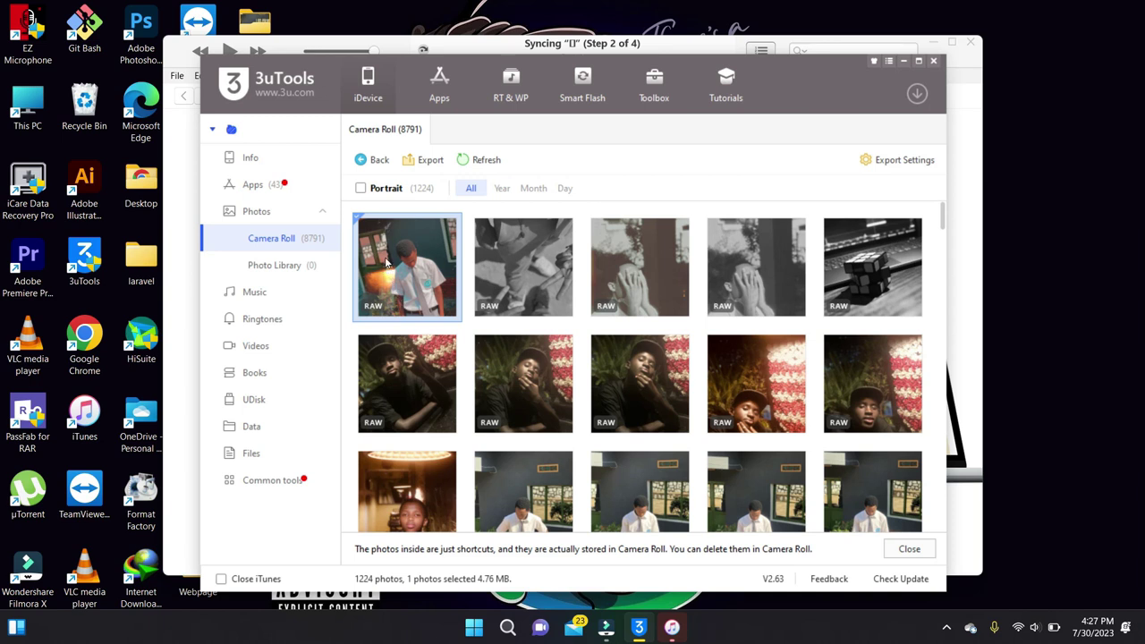
left_click(422, 161)
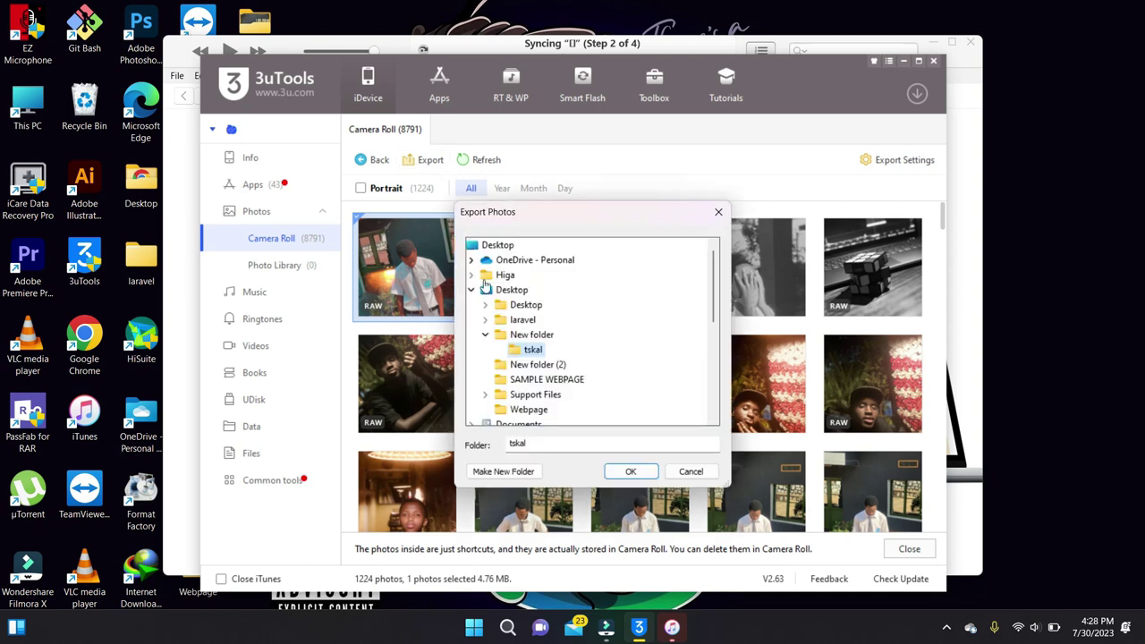
left_click(510, 291)
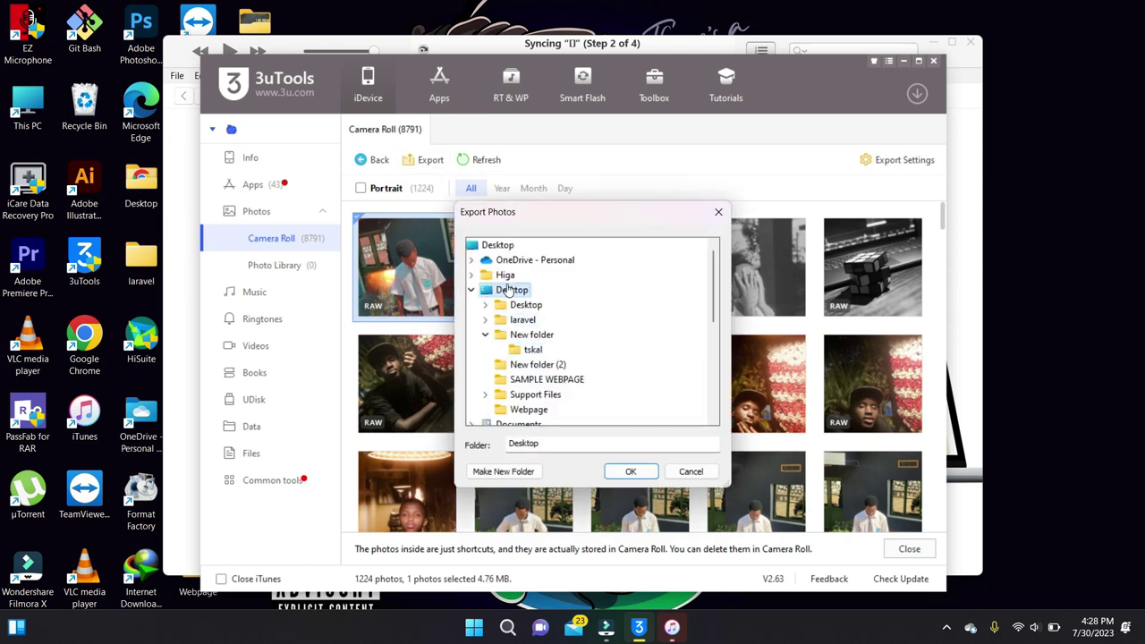
left_click(624, 472)
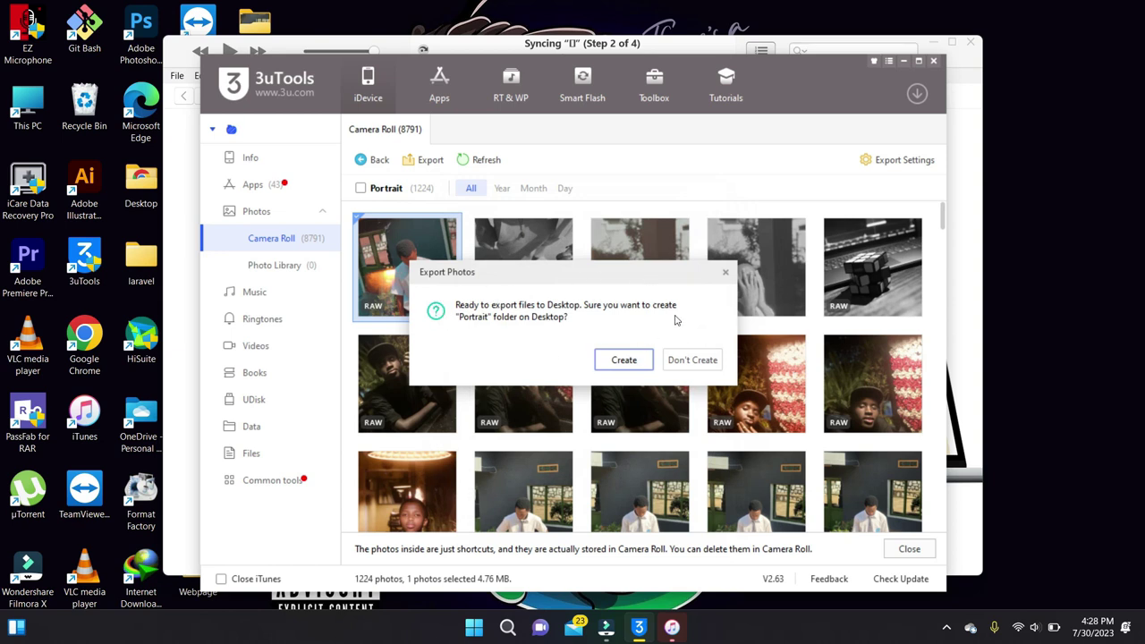
left_click(689, 360)
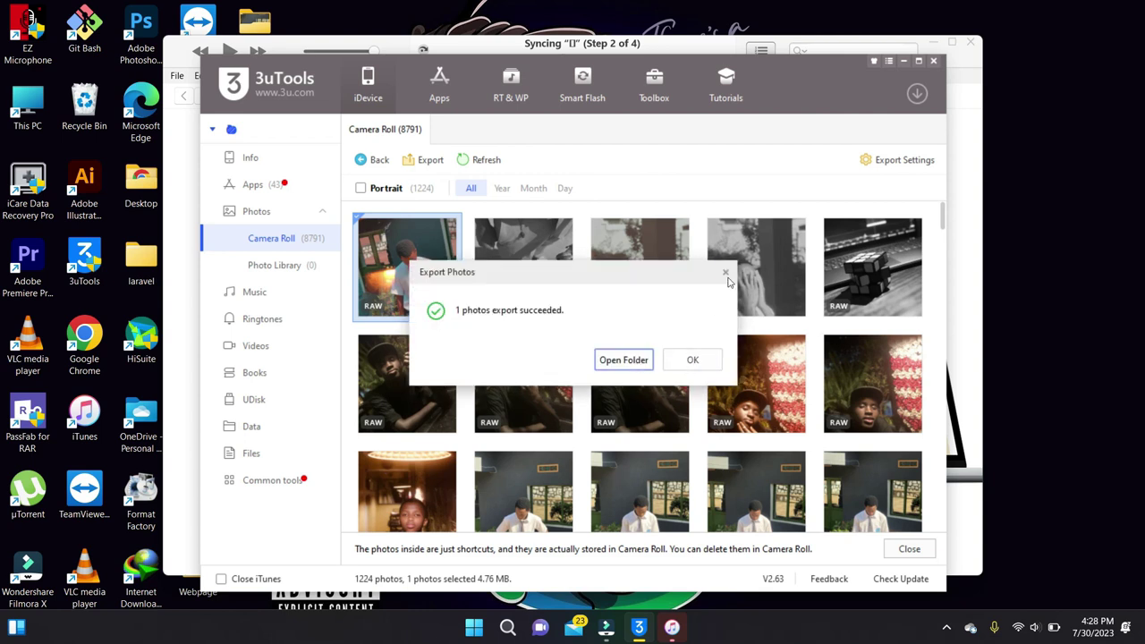
Check the export folder and view the exported photo 2023_07_28_17_49_IMG_5369.JPEG from the desktop, closing both windows again.
left_click(618, 358)
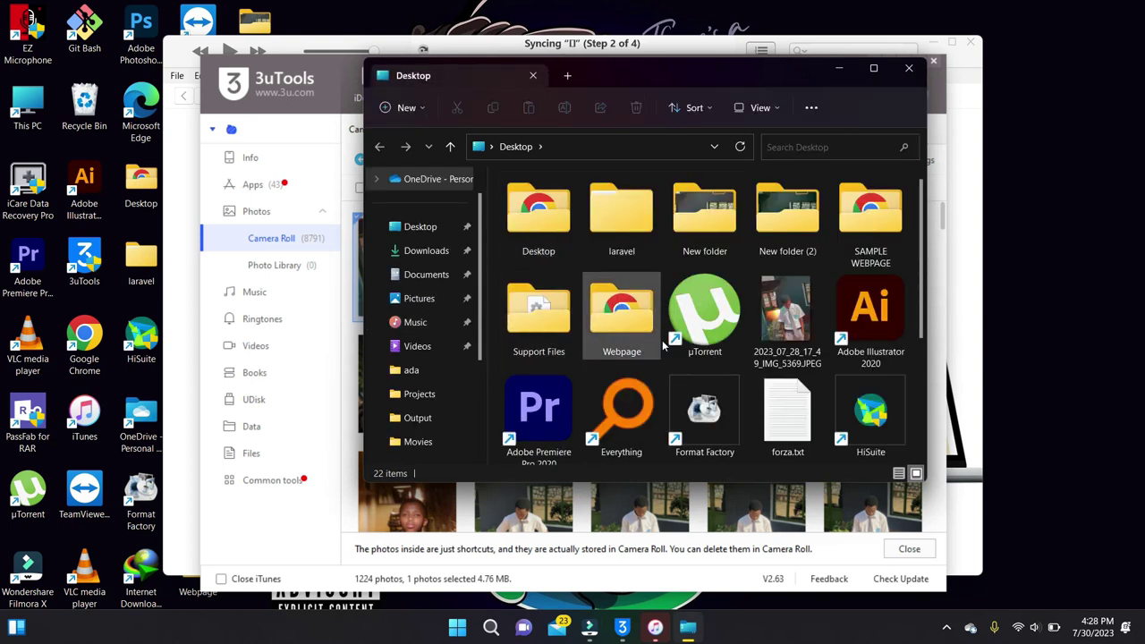
left_click(909, 68)
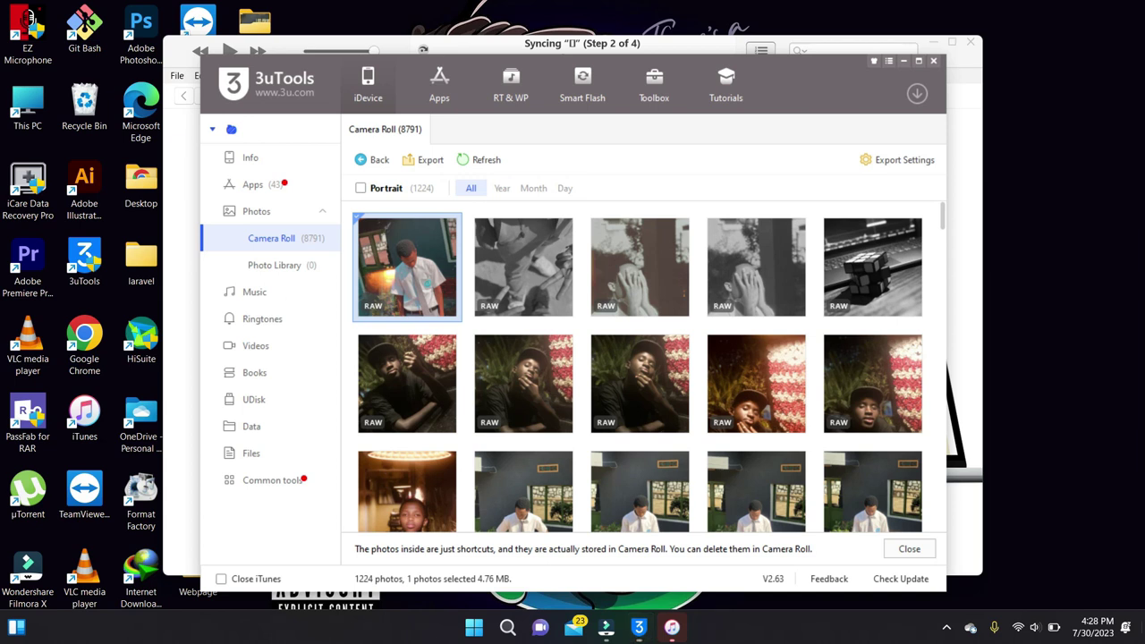
key("super+d")
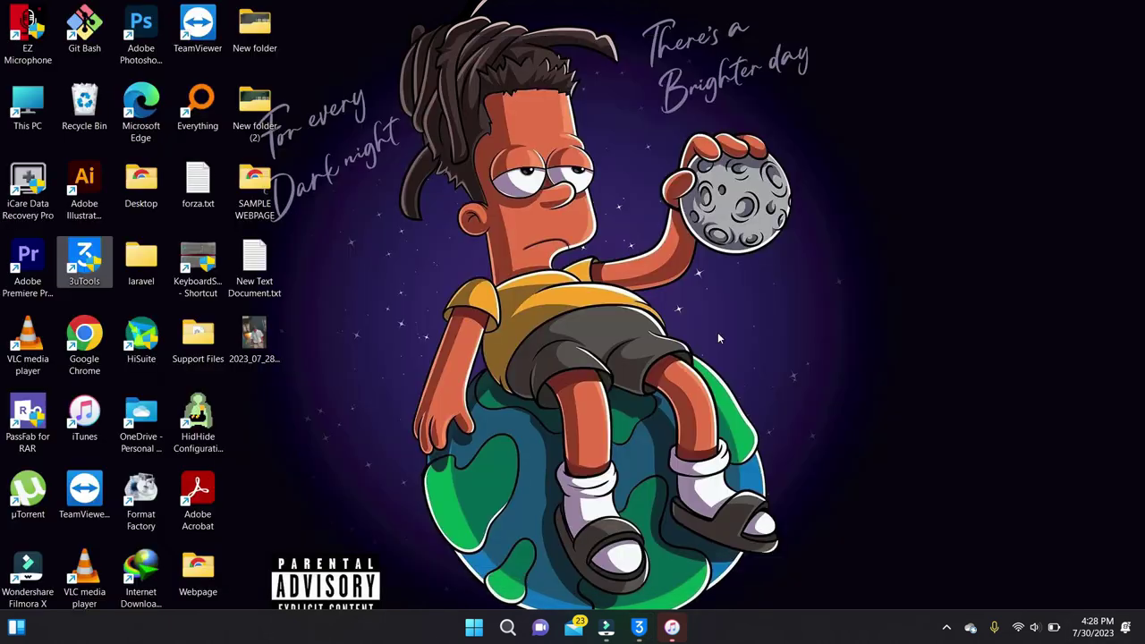
double_click(258, 337)
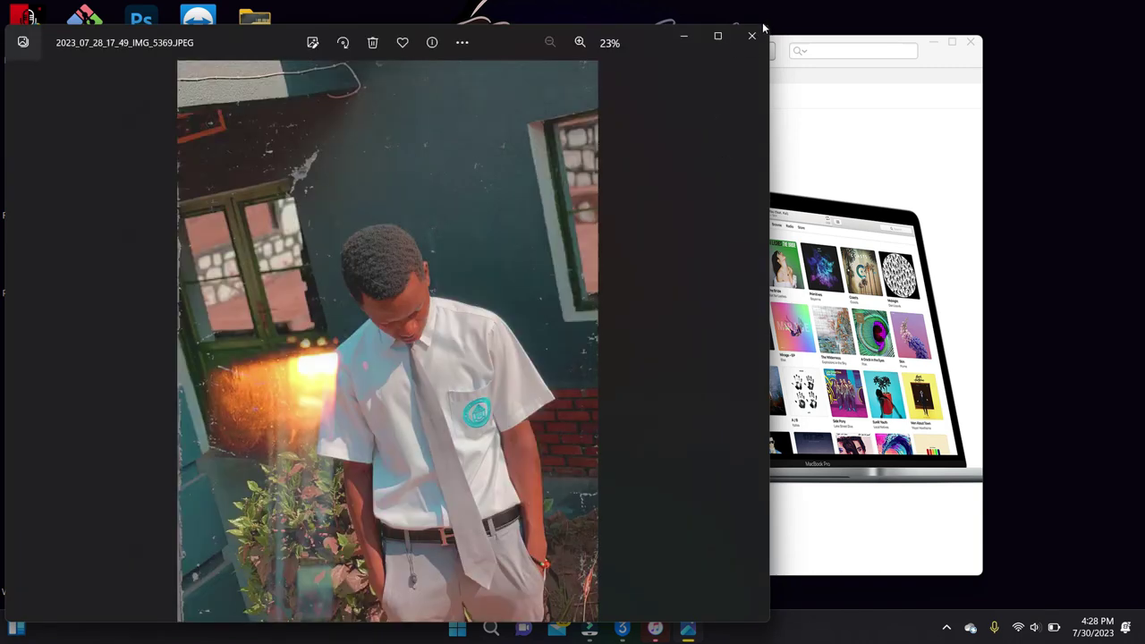
left_click(750, 37)
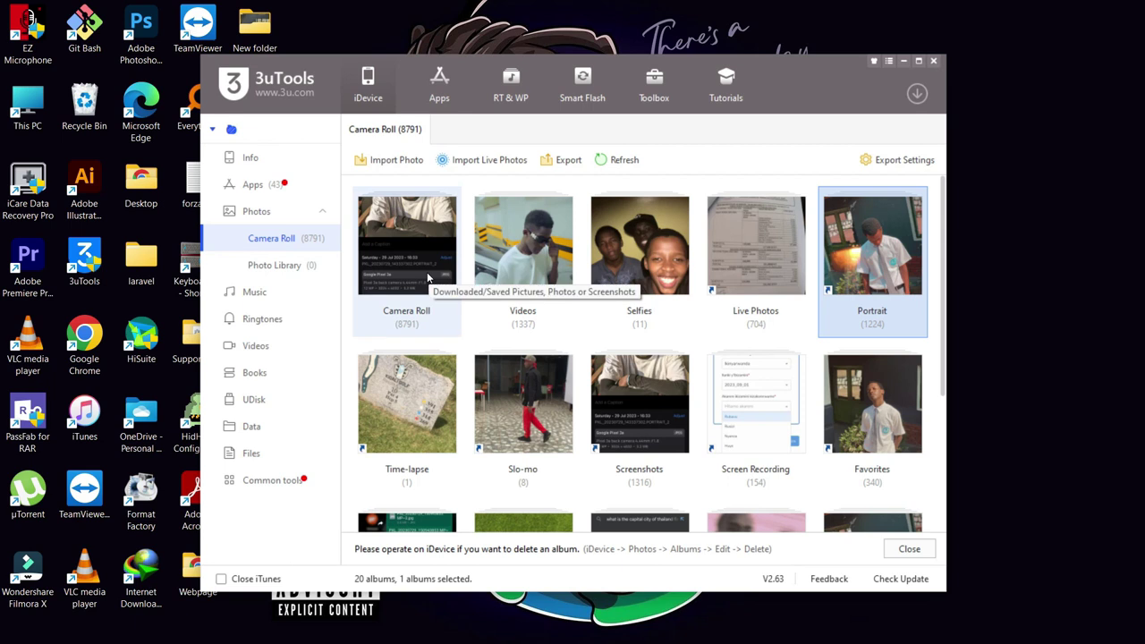
Open the file storage of the Documents app from the iPhone's app list, browse its files and select _DSC7152.jpg.
left_click(281, 188)
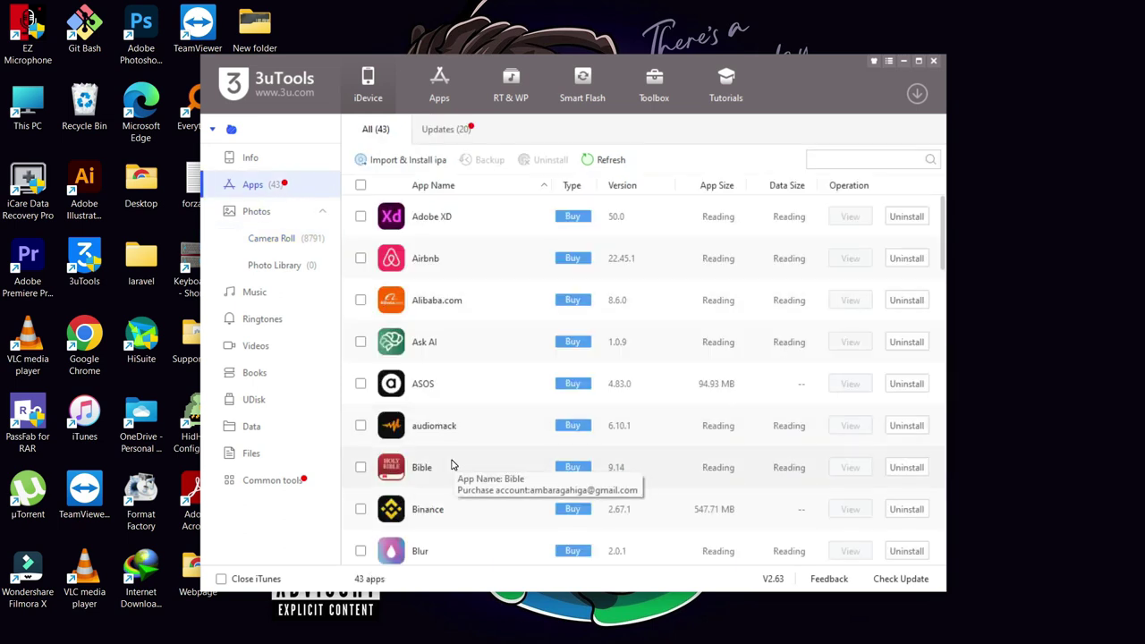
scroll(477, 485, "down", 4)
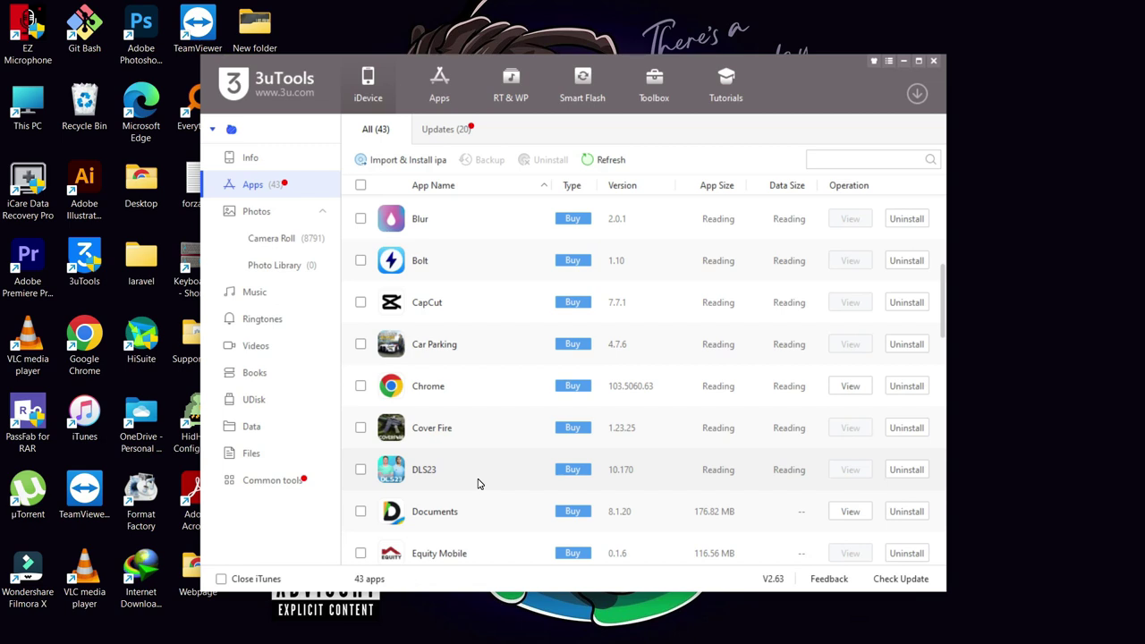
scroll(478, 484, "down", 3)
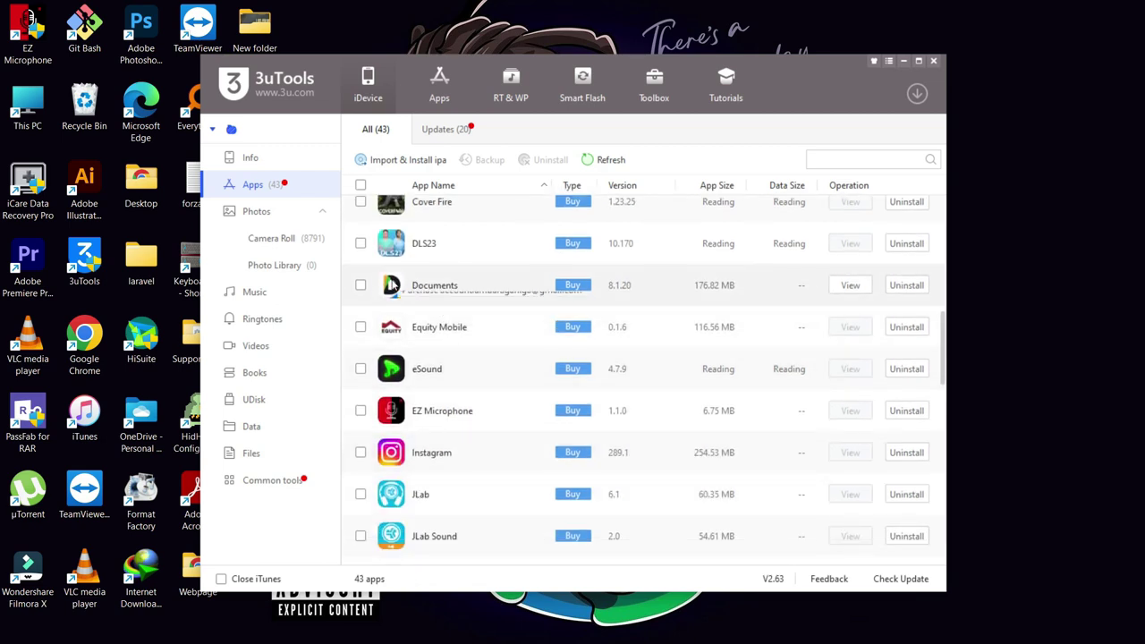
mouse_move(397, 290)
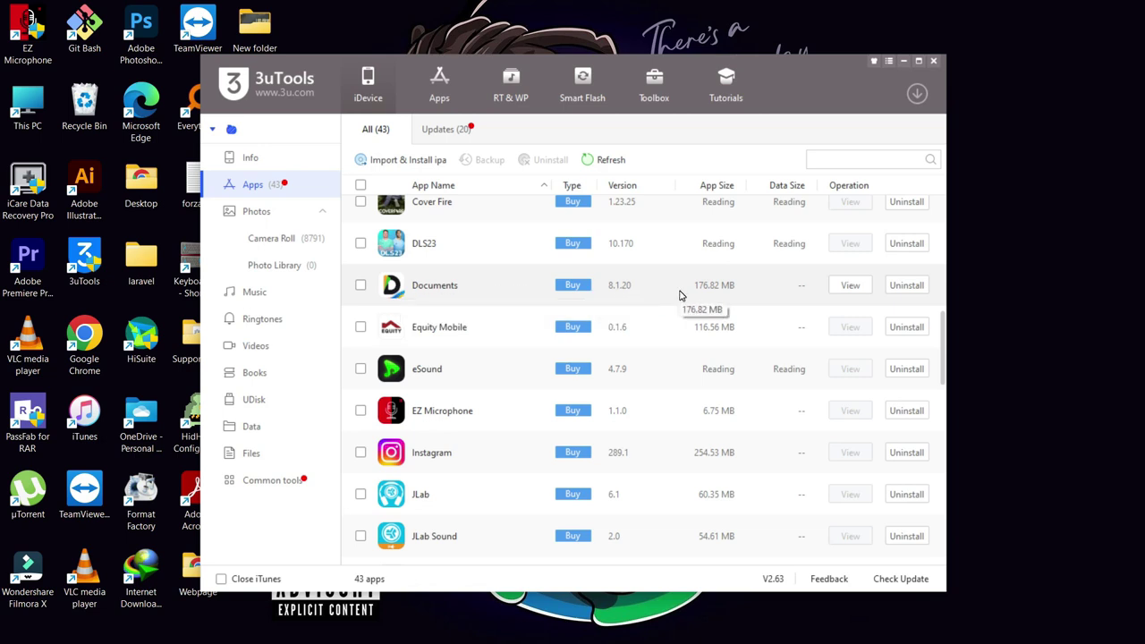
left_click(851, 288)
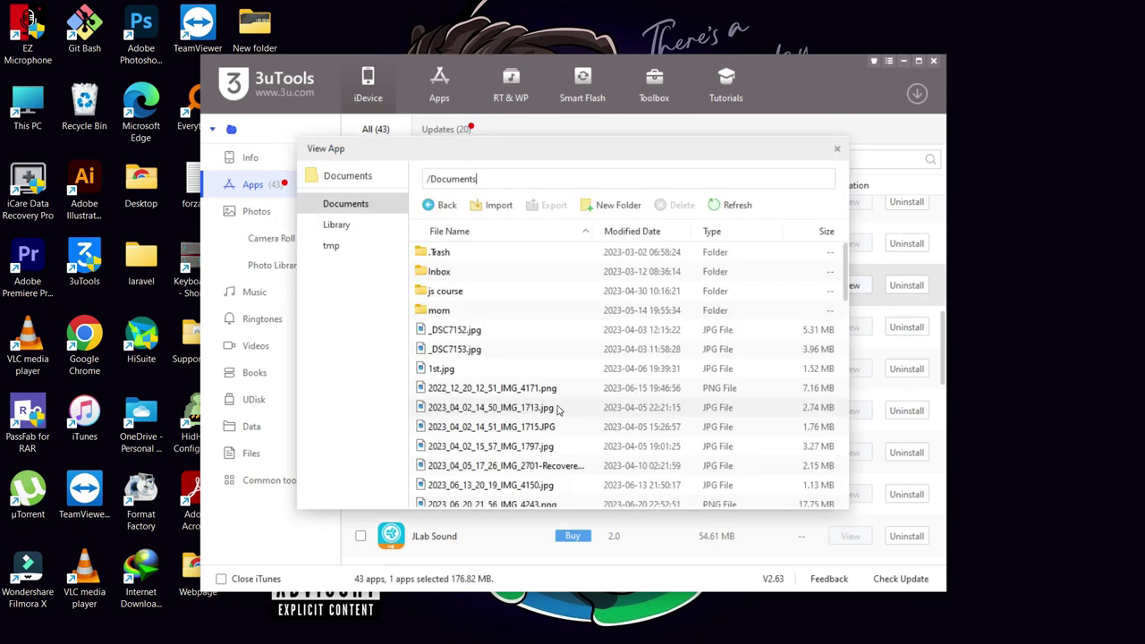
scroll(495, 430, "down", 2)
scroll(495, 433, "down", 10)
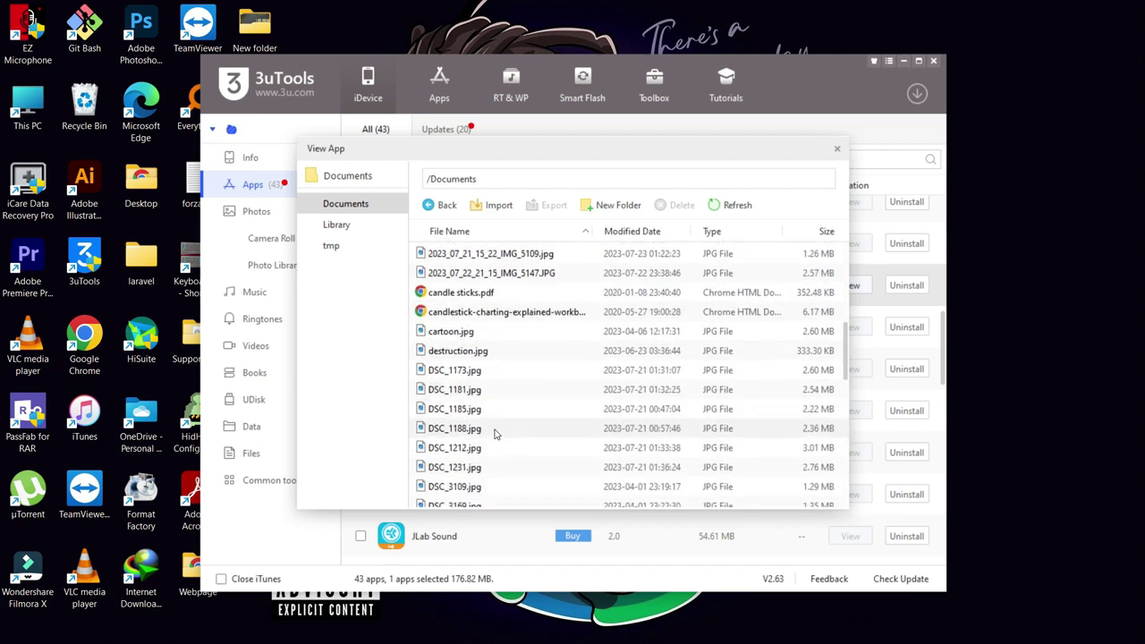
scroll(495, 433, "down", 3)
scroll(495, 433, "up", 15)
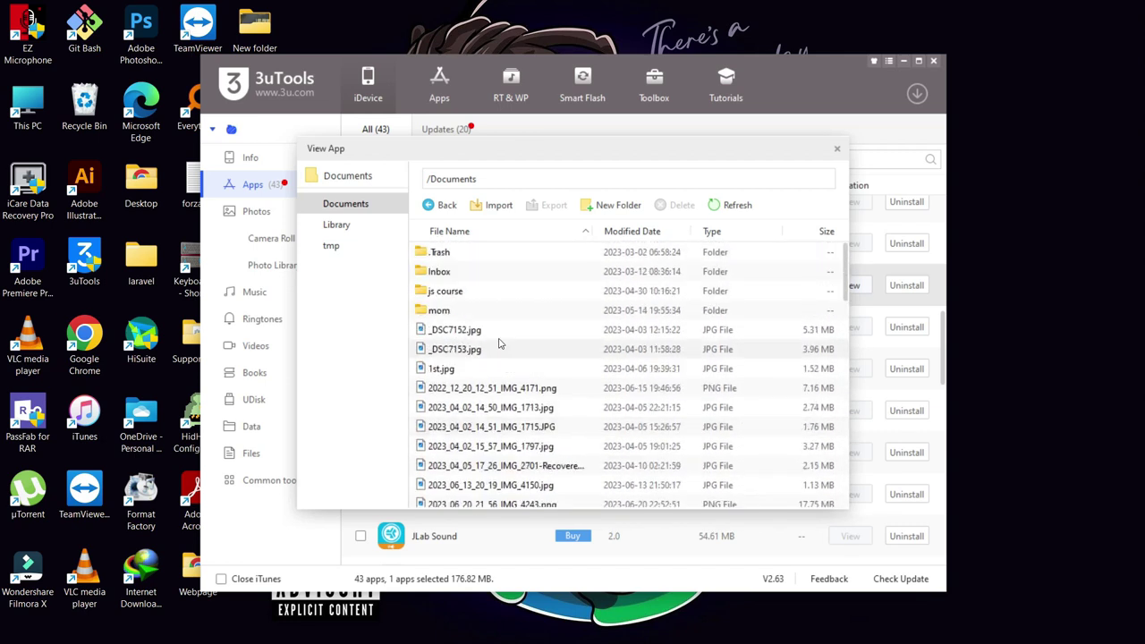
left_click(470, 333)
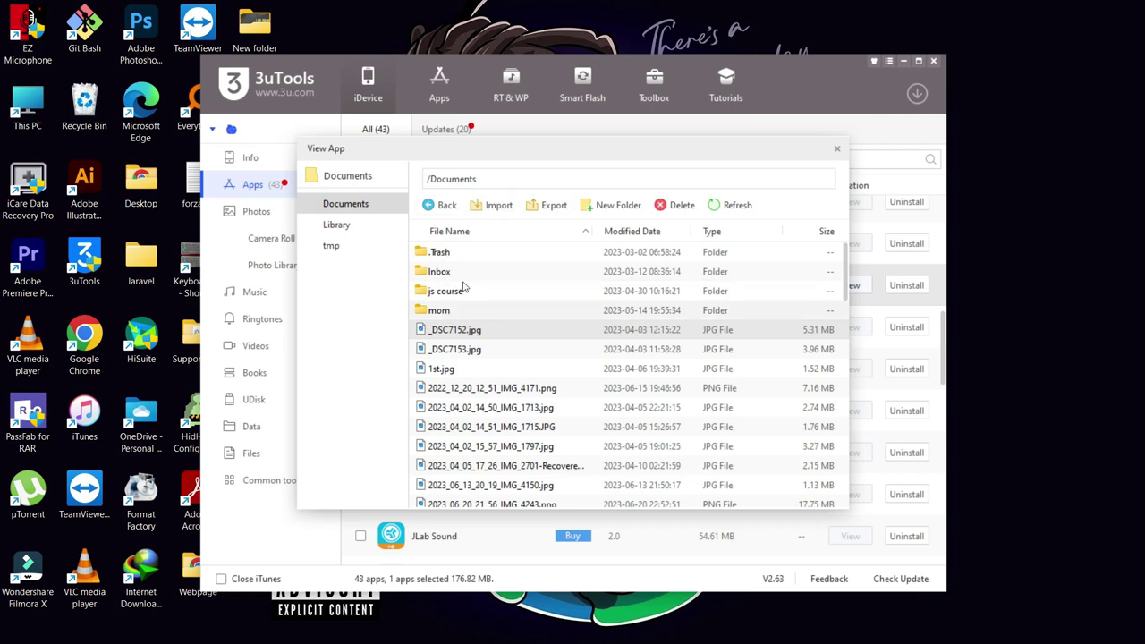
Import 2023_07_21_14_42_IMG_5005.jpg from the Desktop's New folder (2) into the Documents app's storage, replacing the existing copy.
left_click(491, 207)
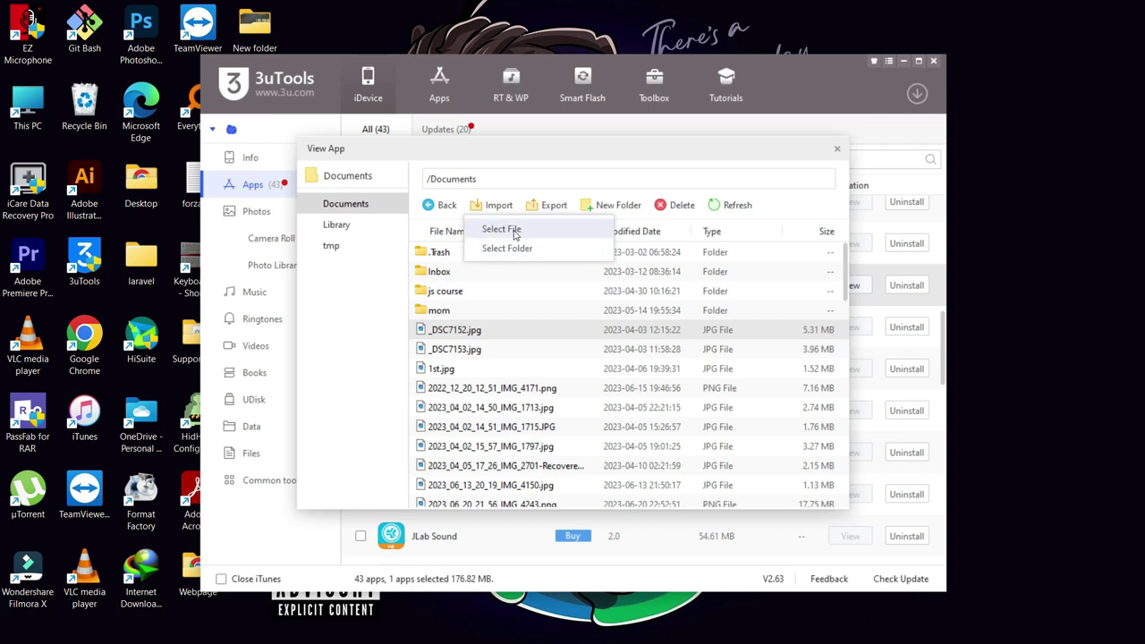
left_click(515, 231)
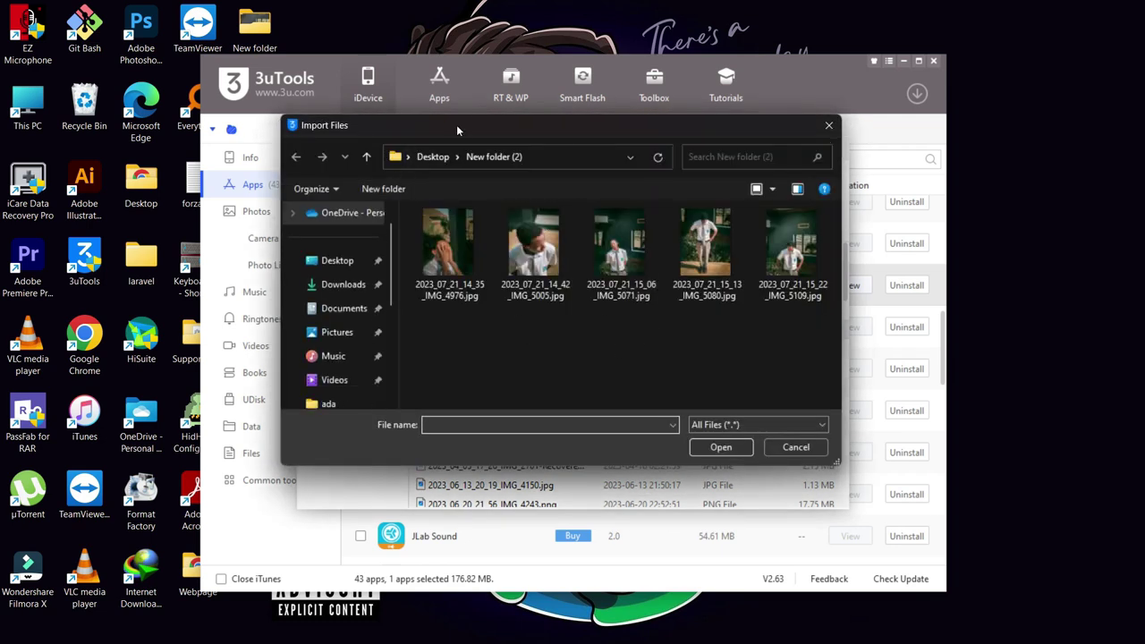
left_click(571, 237)
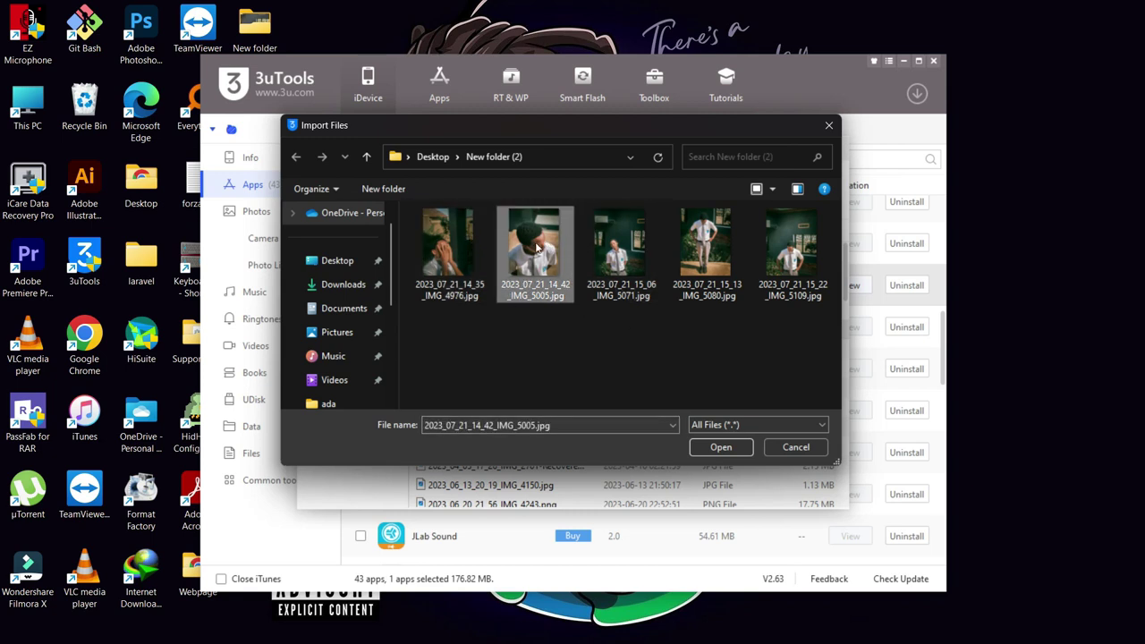
left_click(734, 450)
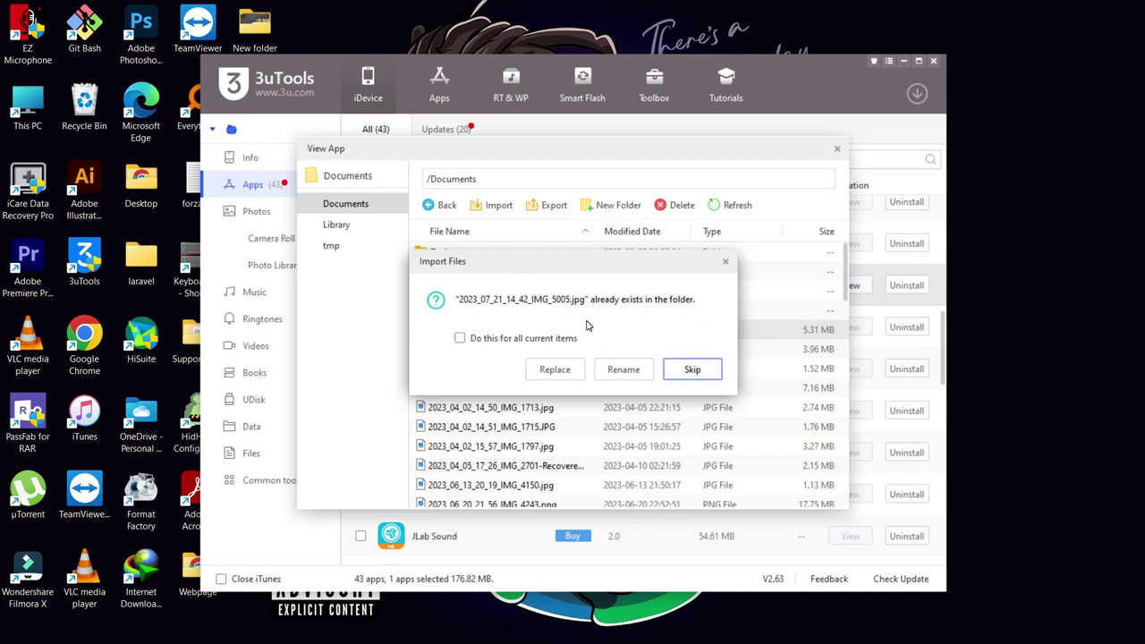
left_click(551, 374)
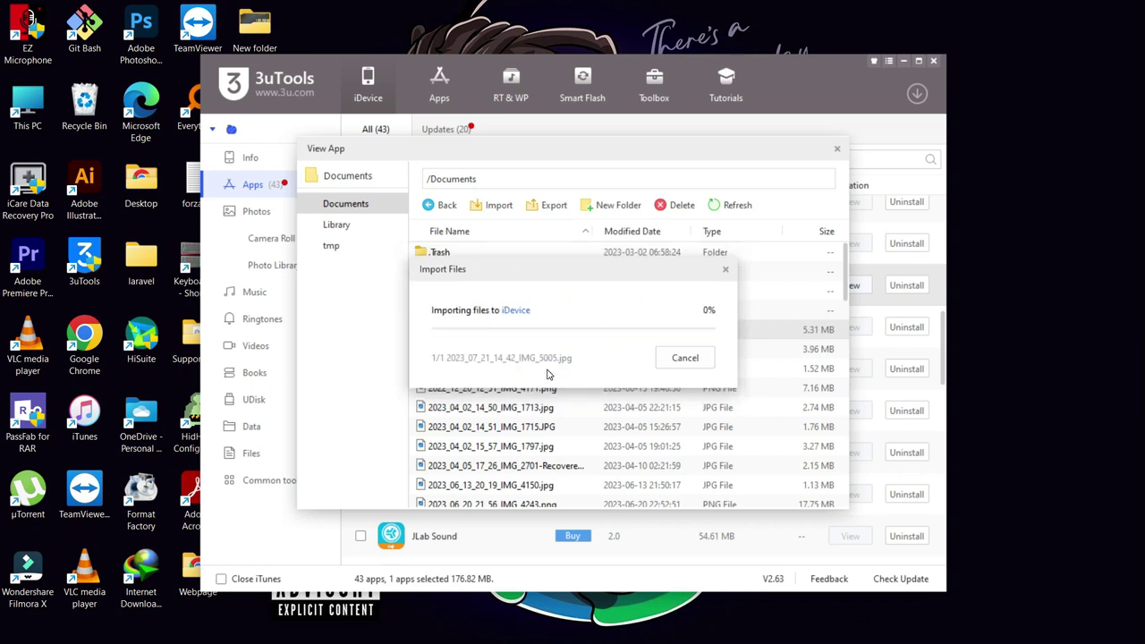
left_click(694, 362)
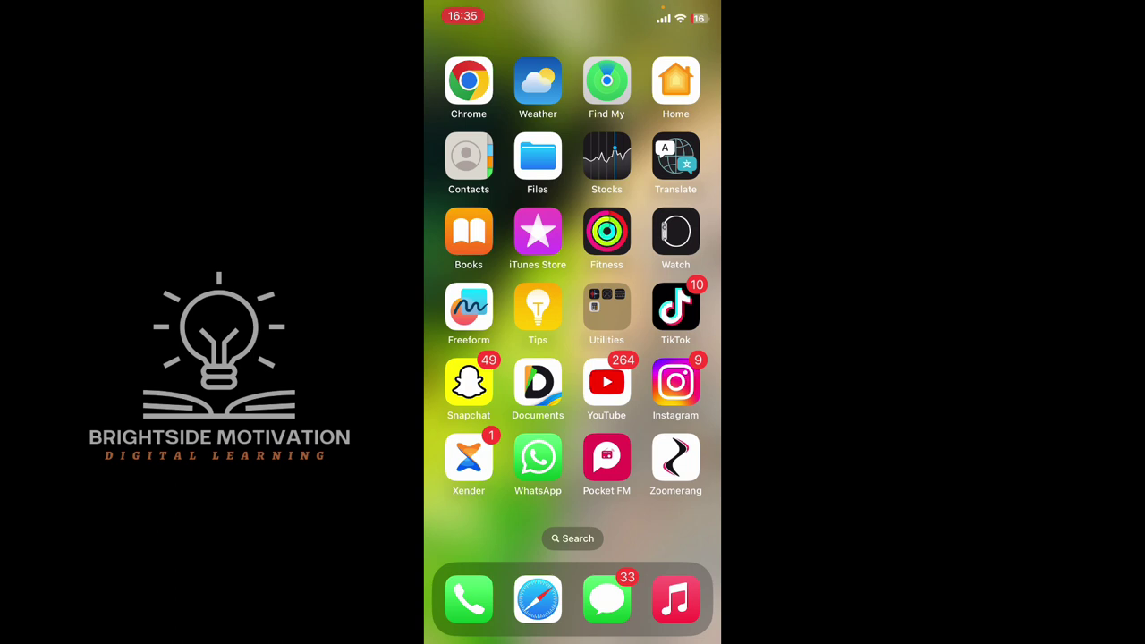
Switch to the Documents app on the iPhone and open the iTunes Files folder from the My Files overview.
left_click(538, 383)
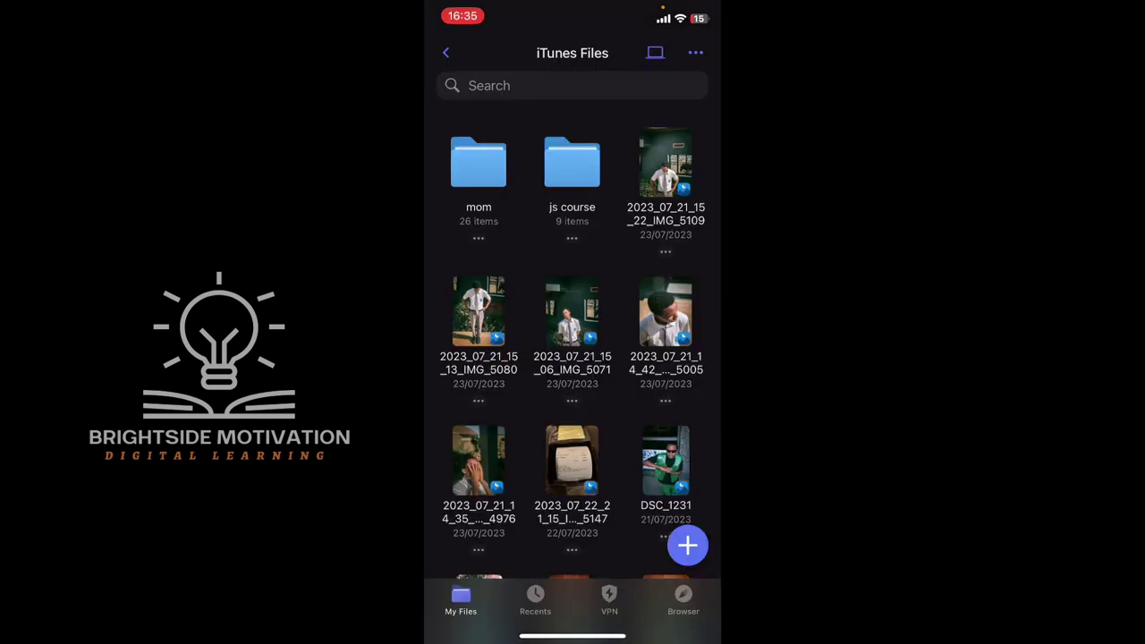
left_click(446, 53)
scroll(572, 358, "up", 2)
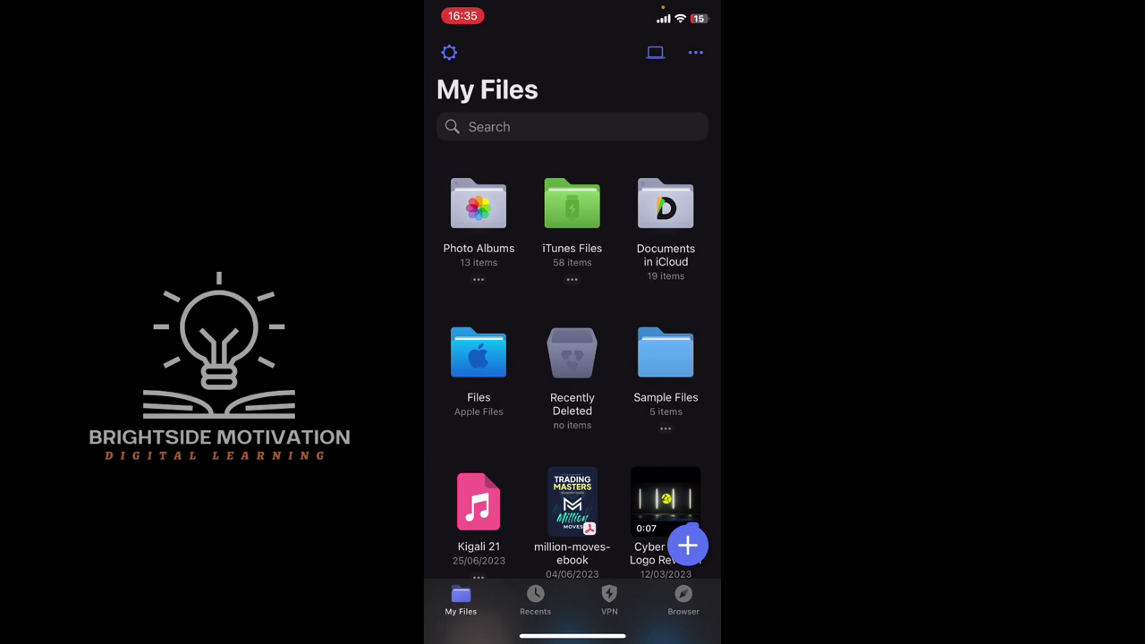
left_click(572, 206)
Look through the iTunes Files folder for the transferred photo 2023_07_21_14_42_IMG_5005, view it and return to the folder.
scroll(572, 340, "down", 2)
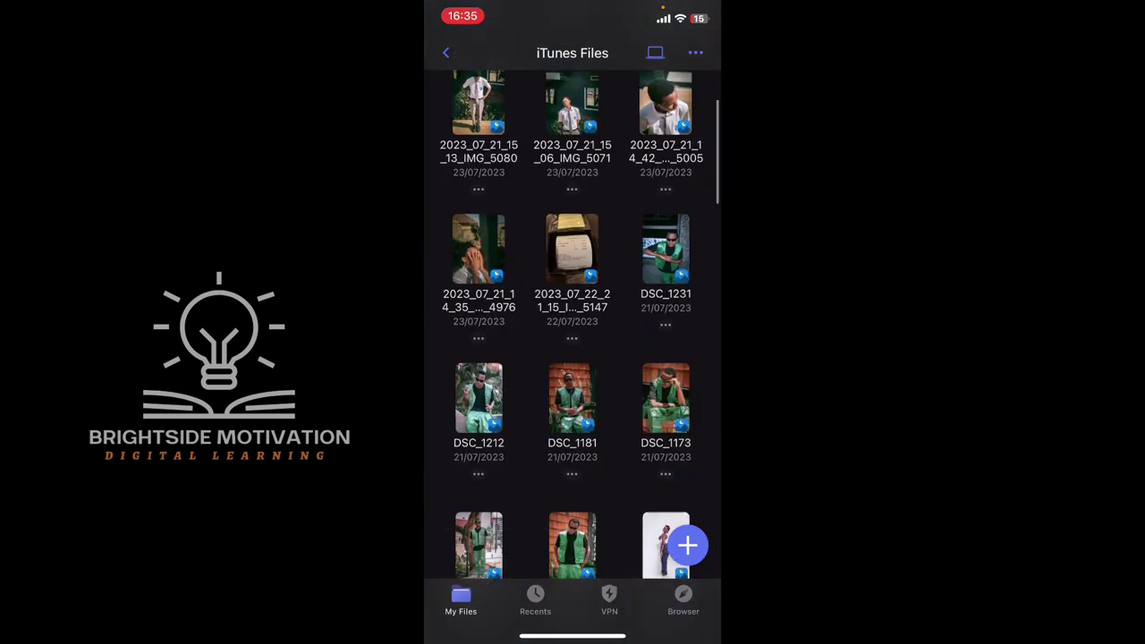
scroll(572, 340, "up", 3)
scroll(573, 340, "down", 5)
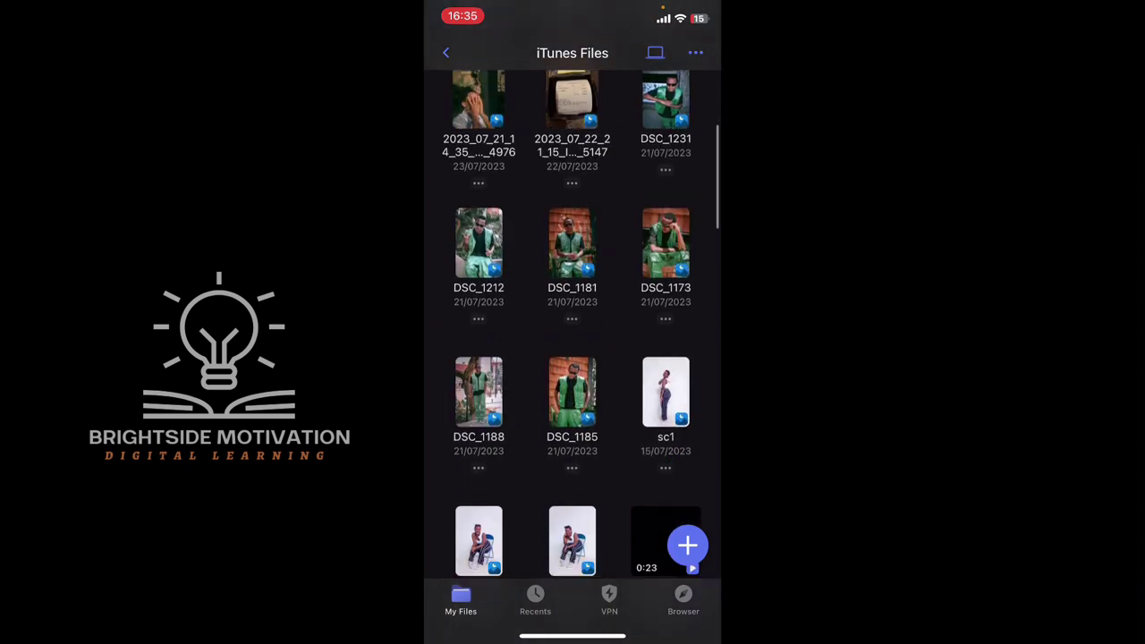
scroll(573, 340, "down", 10)
scroll(573, 340, "up", 15)
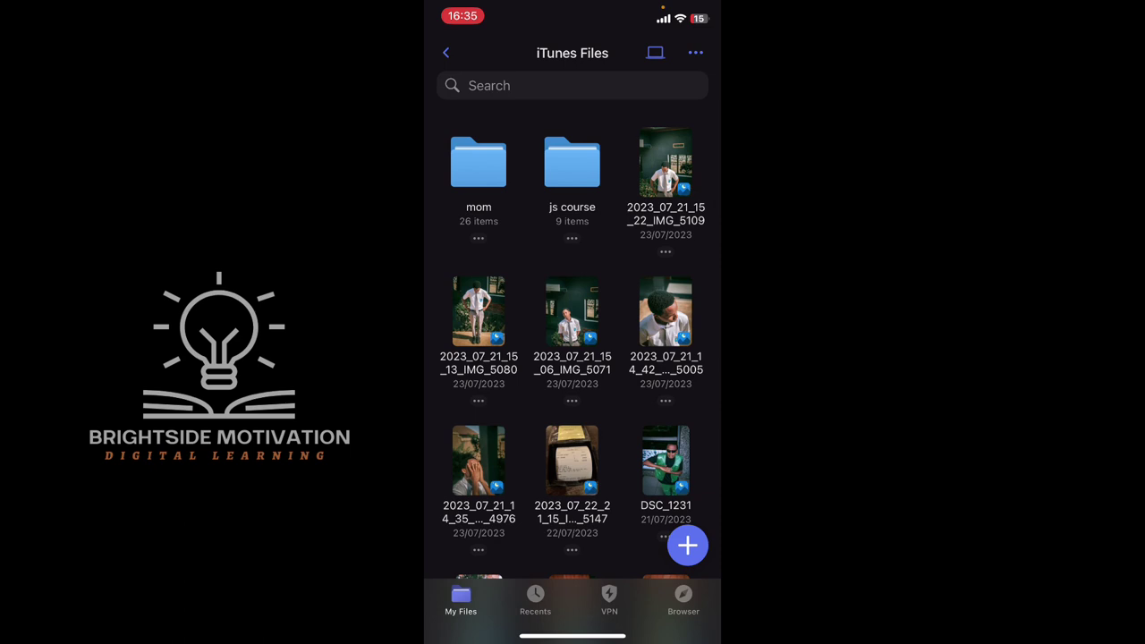
left_click(666, 311)
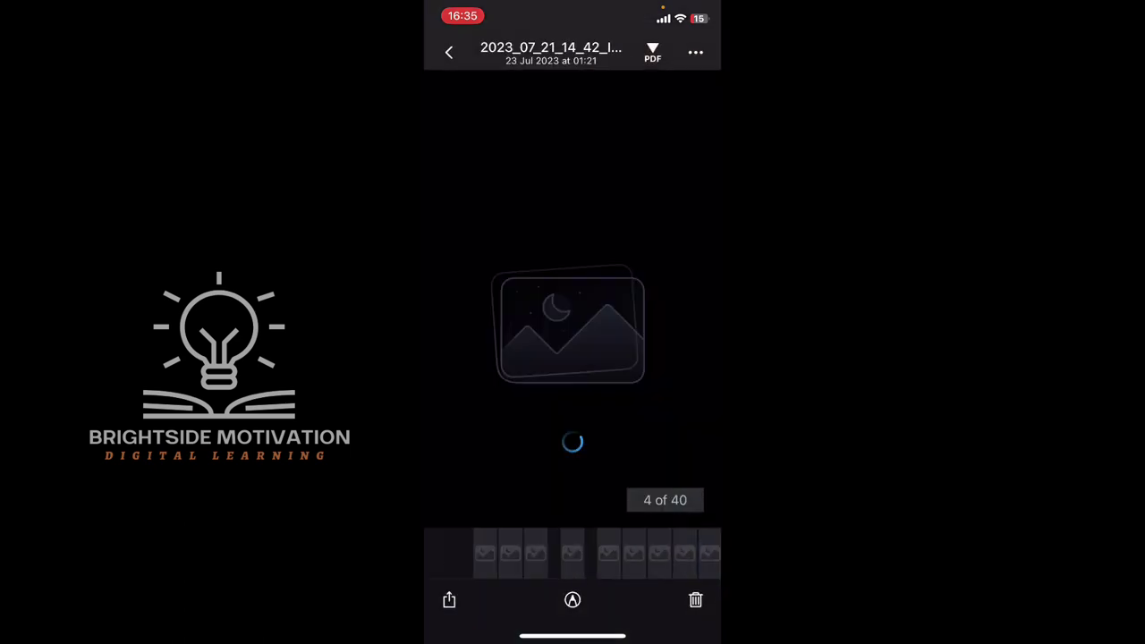
left_click(449, 52)
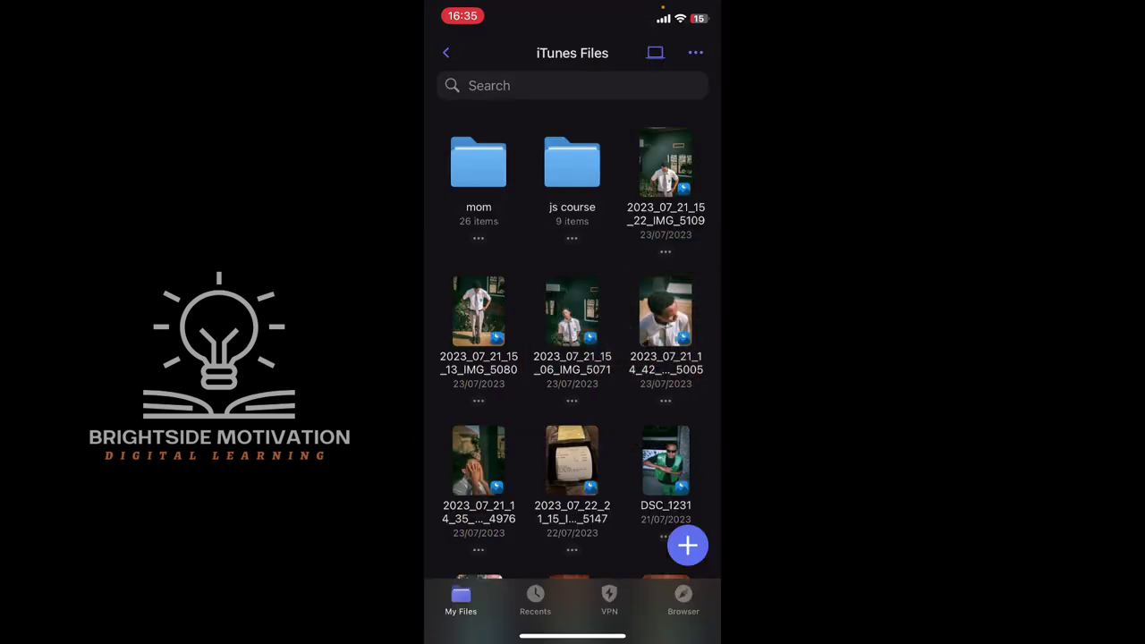
Copy the photo 2023_07_21_14_42_IMG_5005 from iTunes Files to the Photos folder under My Files.
left_click_drag(665, 311, 666, 311)
left_click(666, 401)
left_click_drag(573, 98, 573, 448)
left_click(666, 401)
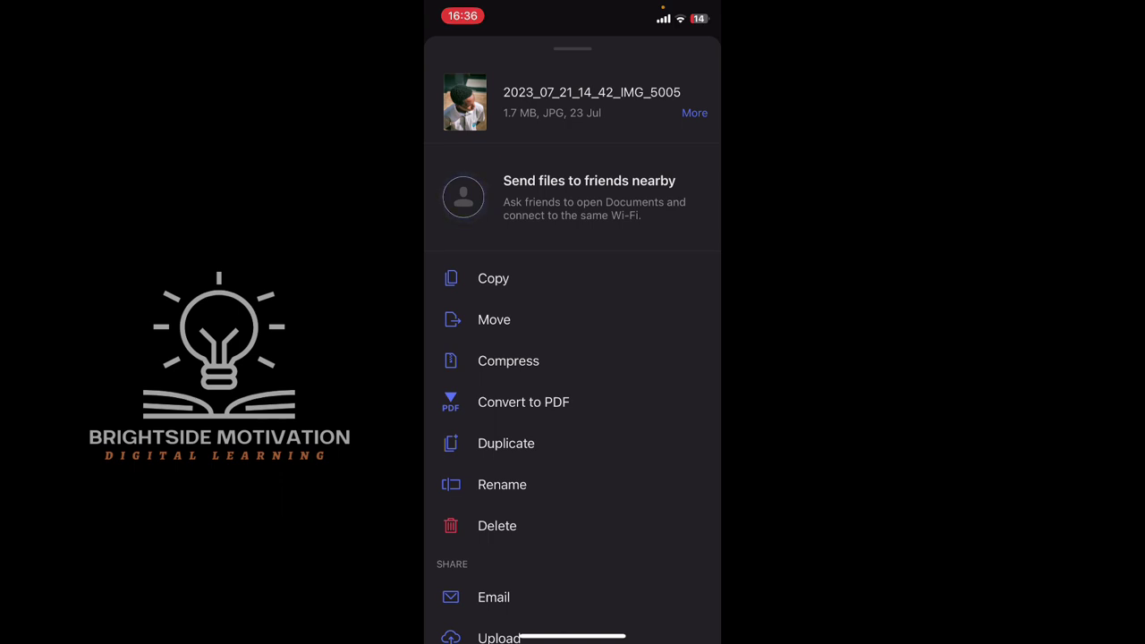
left_click_drag(573, 98, 573, 447)
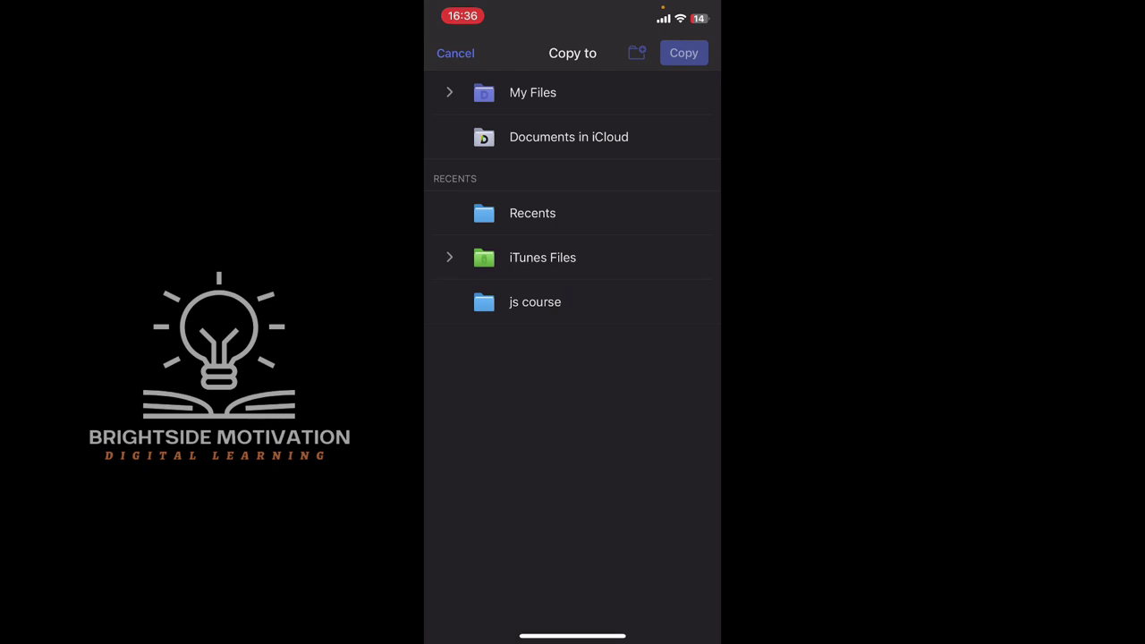
left_click(533, 93)
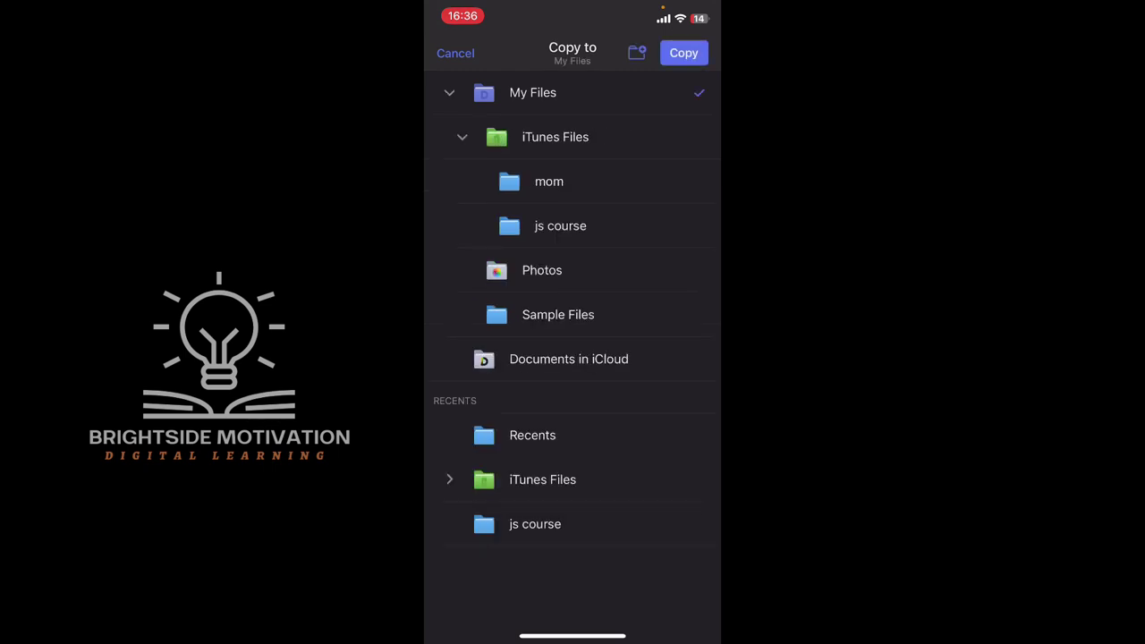
scroll(569, 299, "down", 1)
left_click(542, 271)
left_click(684, 53)
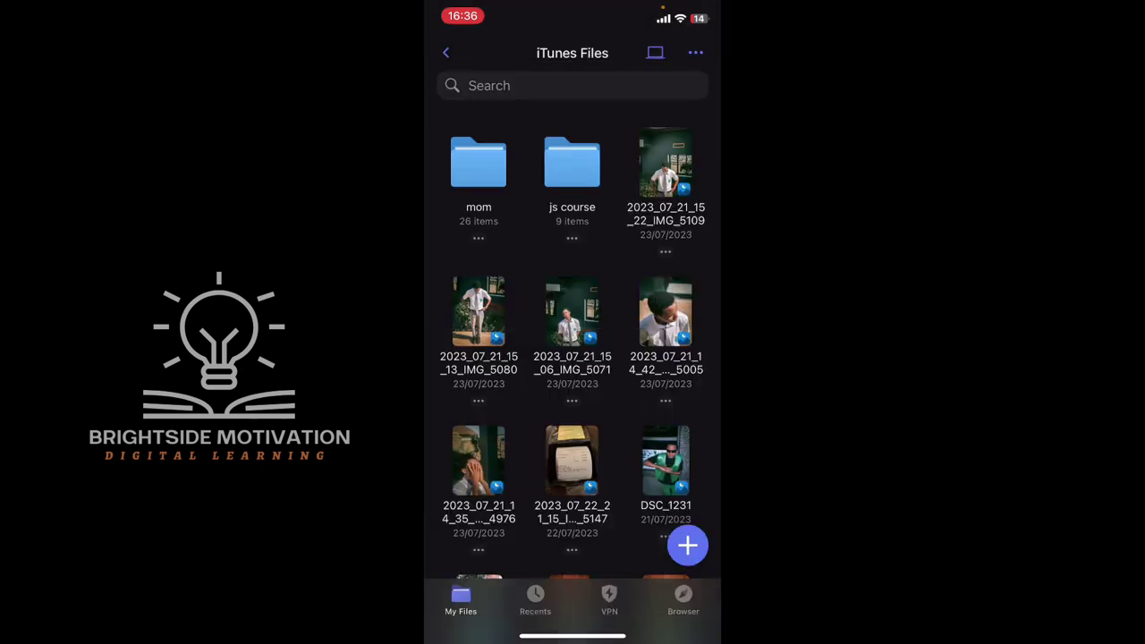